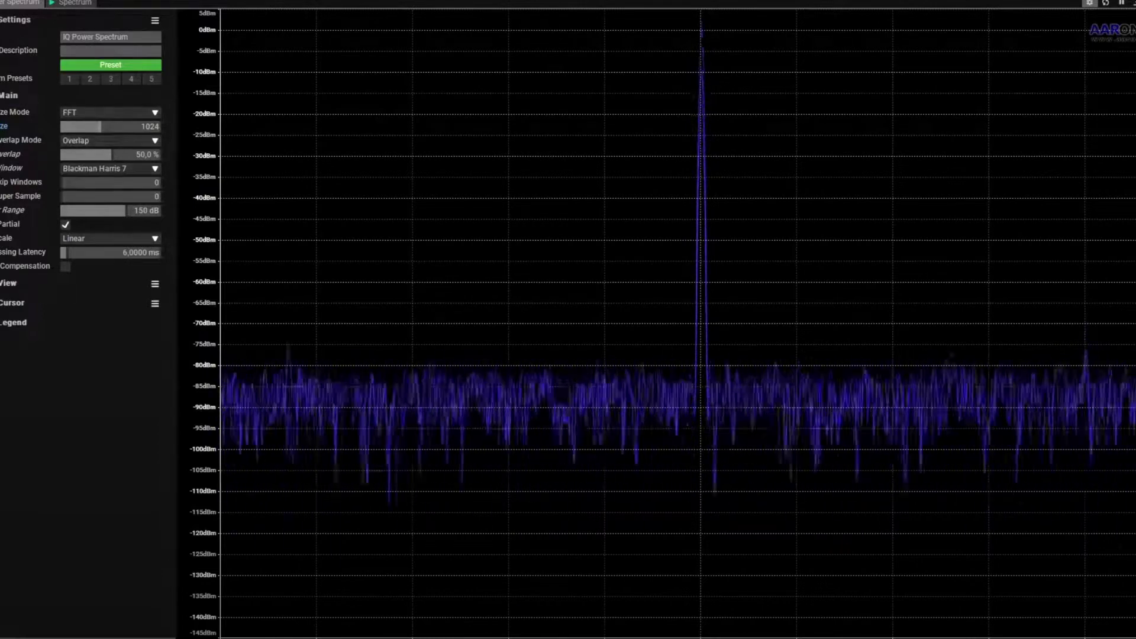
- Raise the FFT size above 1024 for a deep-memory spectrum over 10 MHz
mouse_move(101, 127)
left_mouse_down()
mouse_move(143, 129)
mouse_move(153, 156)
left_mouse_up()
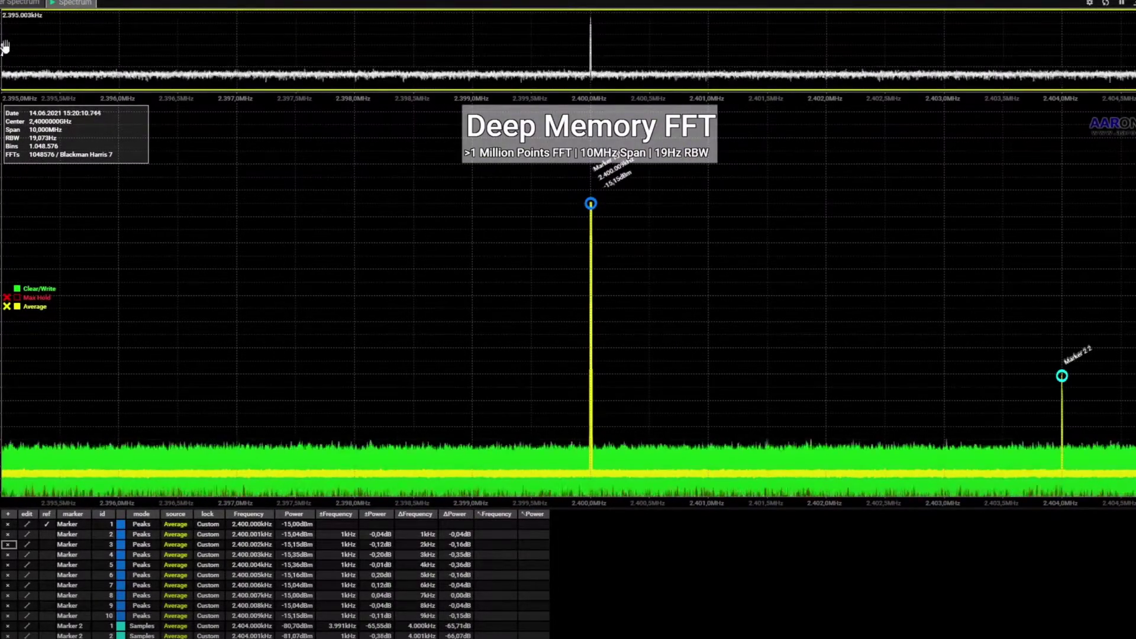
- Narrow the view onto the 2.400 GHz peak and centre its ten 1 kHz-spaced carriers
left_click_drag(5, 49, 479, 49)
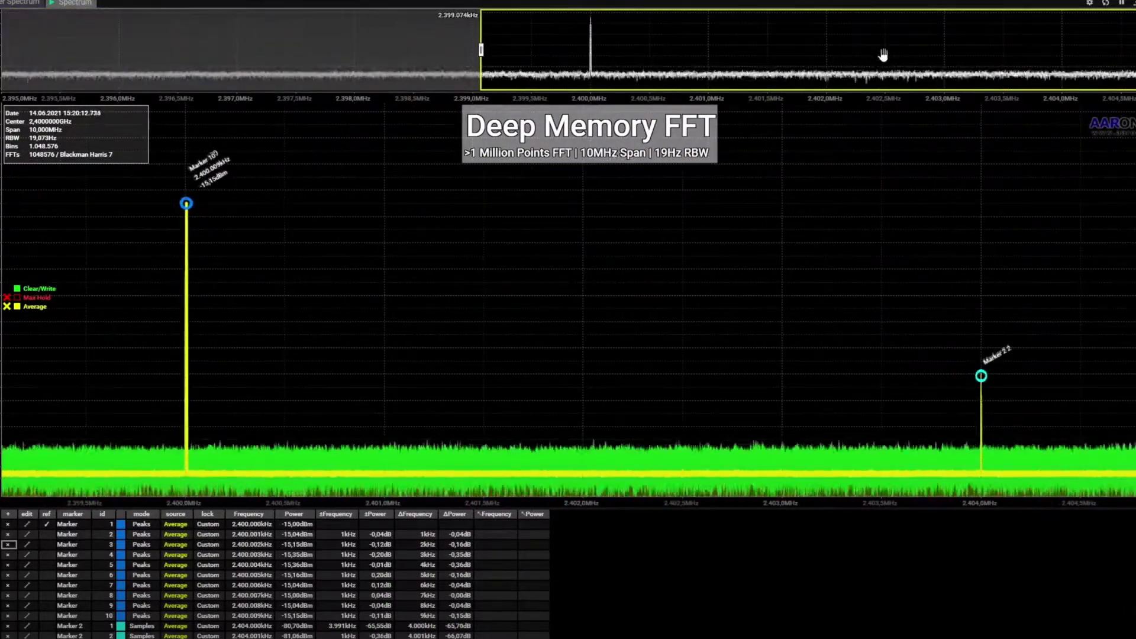
left_click_drag(883, 55, 920, 61)
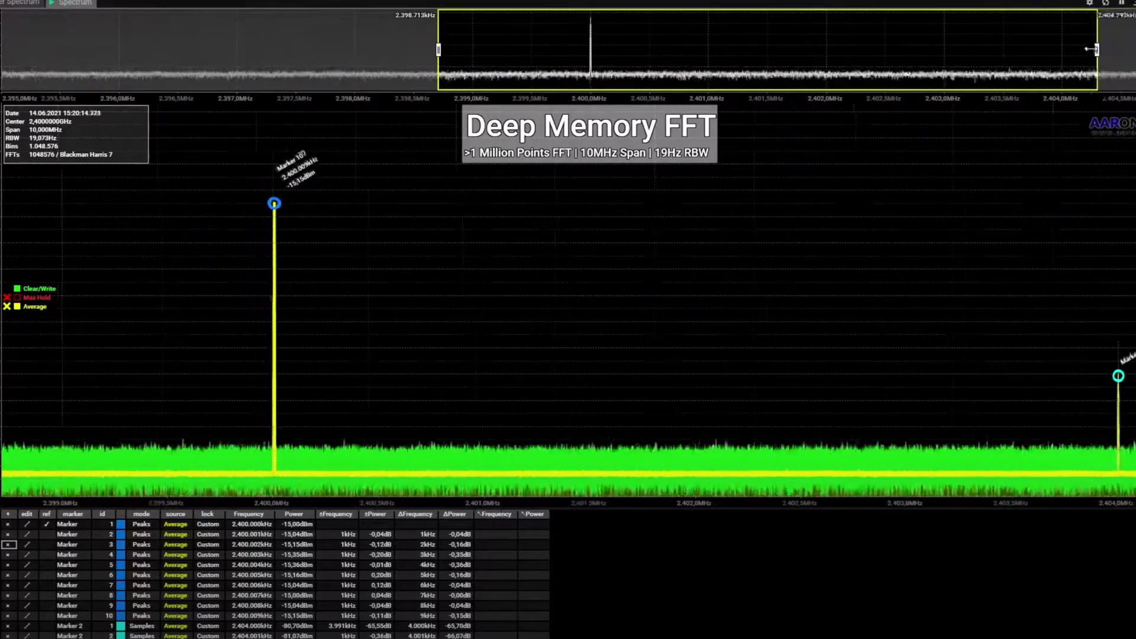
left_click_drag(1135, 48, 678, 49)
left_click_drag(568, 55, 599, 57)
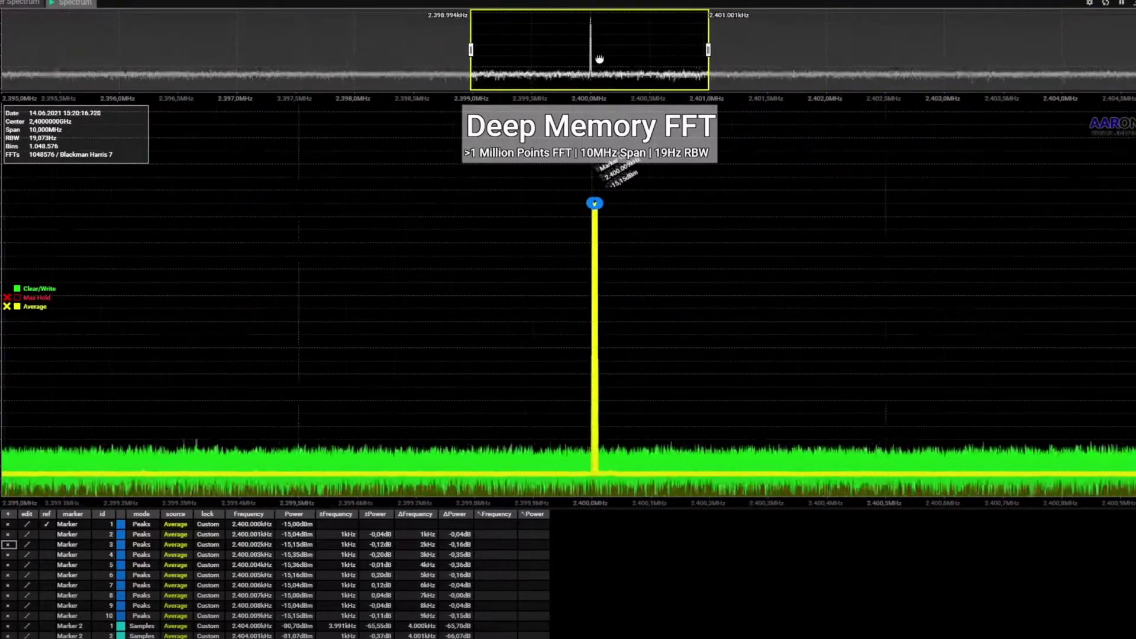
scroll(593, 502, "up", 2)
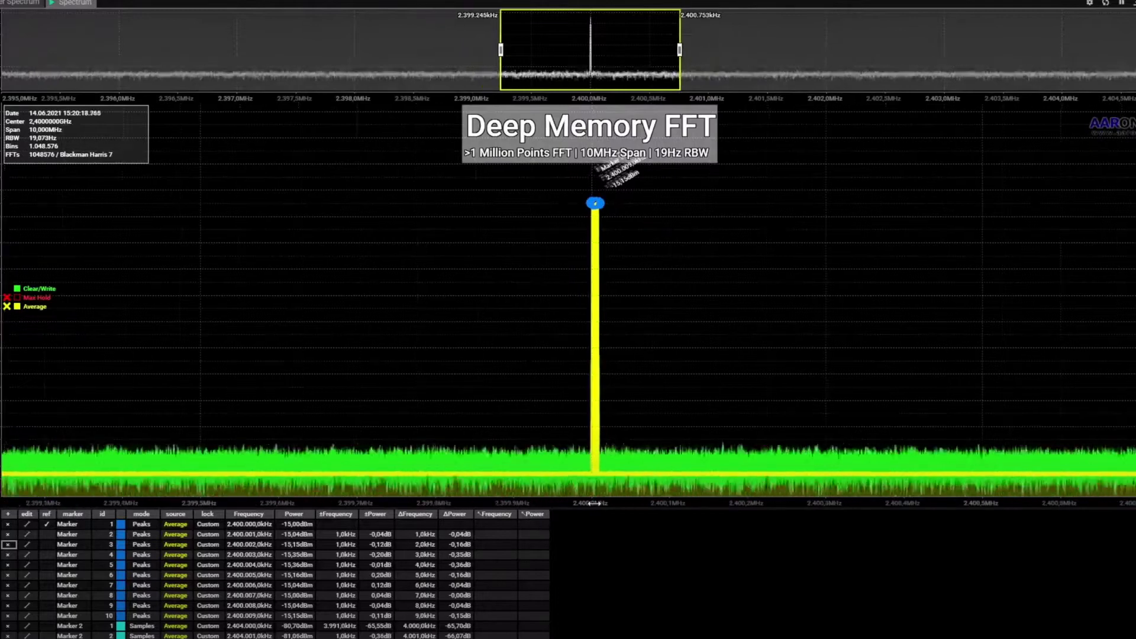
scroll(593, 503, "up", 2)
scroll(593, 504, "up", 2)
scroll(593, 504, "up", 2)
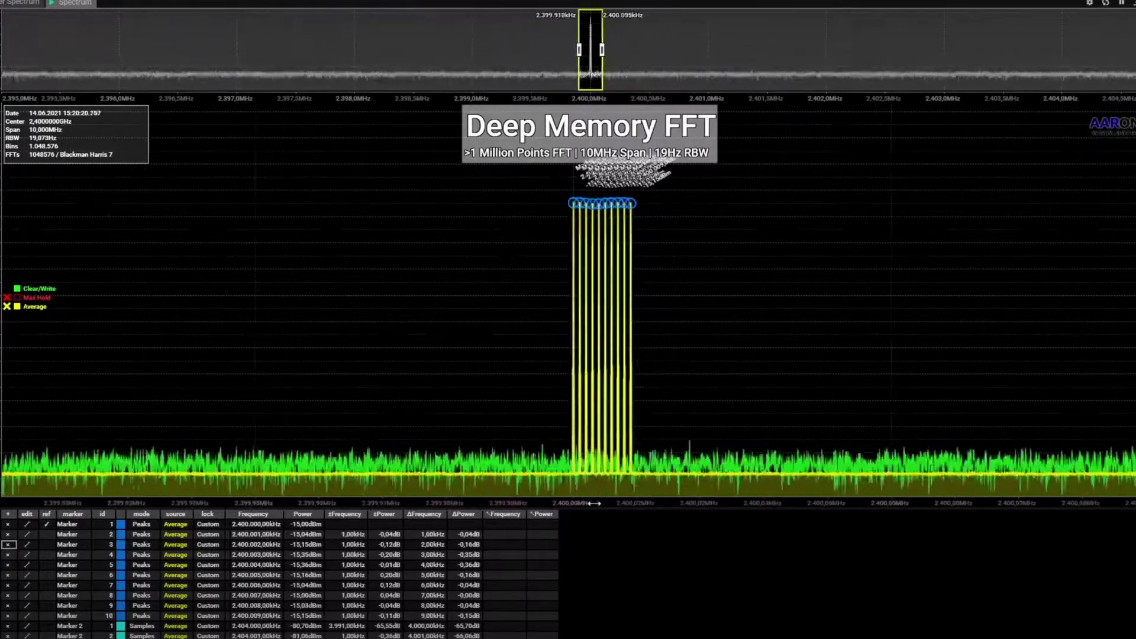
scroll(594, 503, "up", 2)
scroll(594, 504, "up", 2)
scroll(594, 503, "up", 2)
scroll(594, 503, "up", 2)
scroll(594, 503, "up", 2)
left_click_drag(593, 503, 494, 504)
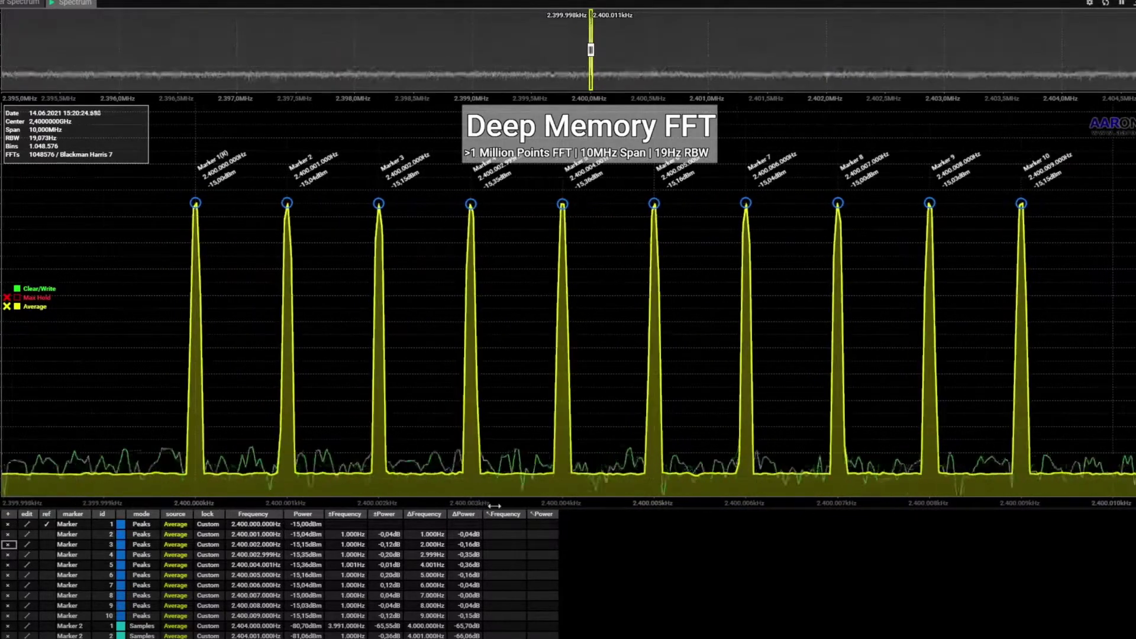
- Read delta gaps from Marker 1 to other carriers, clear them, and restore the 10 MHz span
left_click_drag(195, 204, 284, 276)
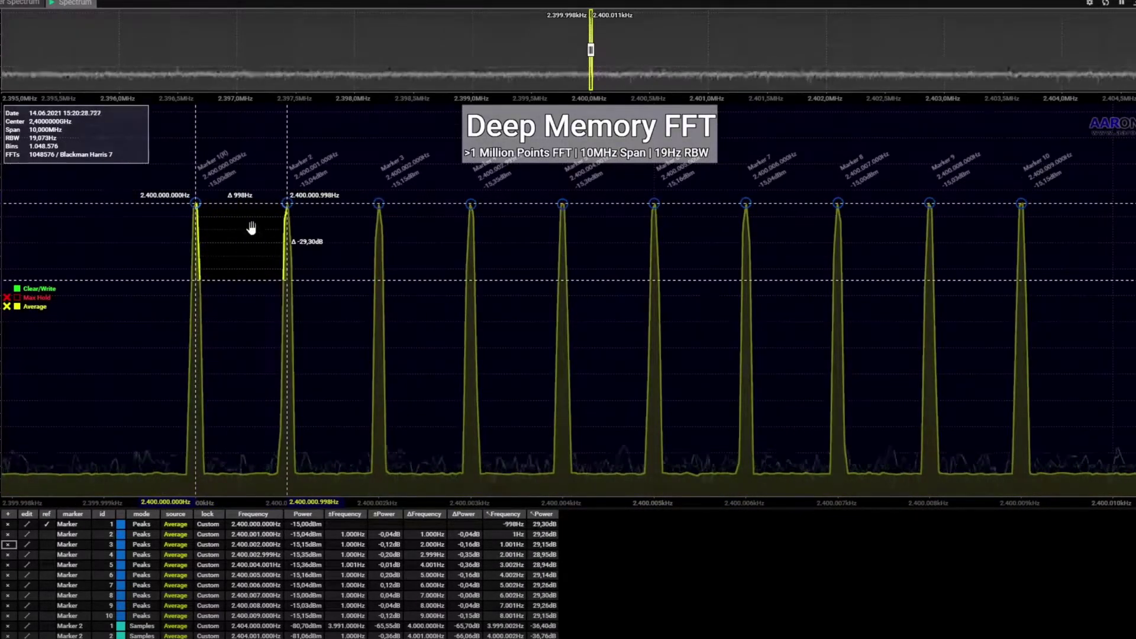
mouse_move(351, 316)
left_mouse_down()
mouse_move(200, 206)
mouse_move(1019, 383)
left_mouse_up()
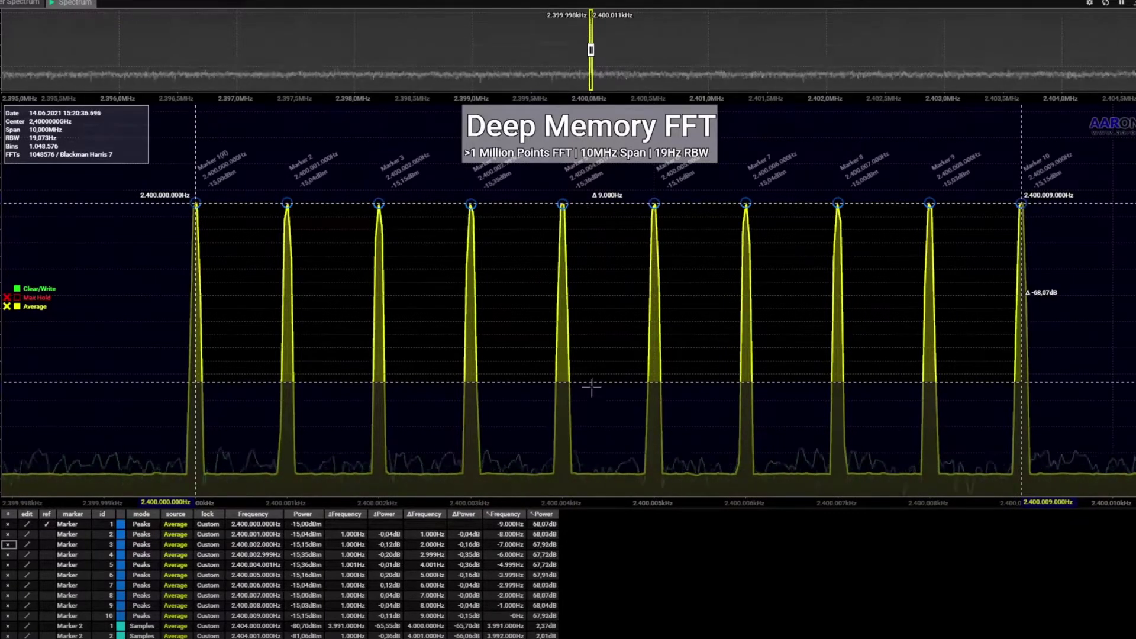
left_click(534, 199)
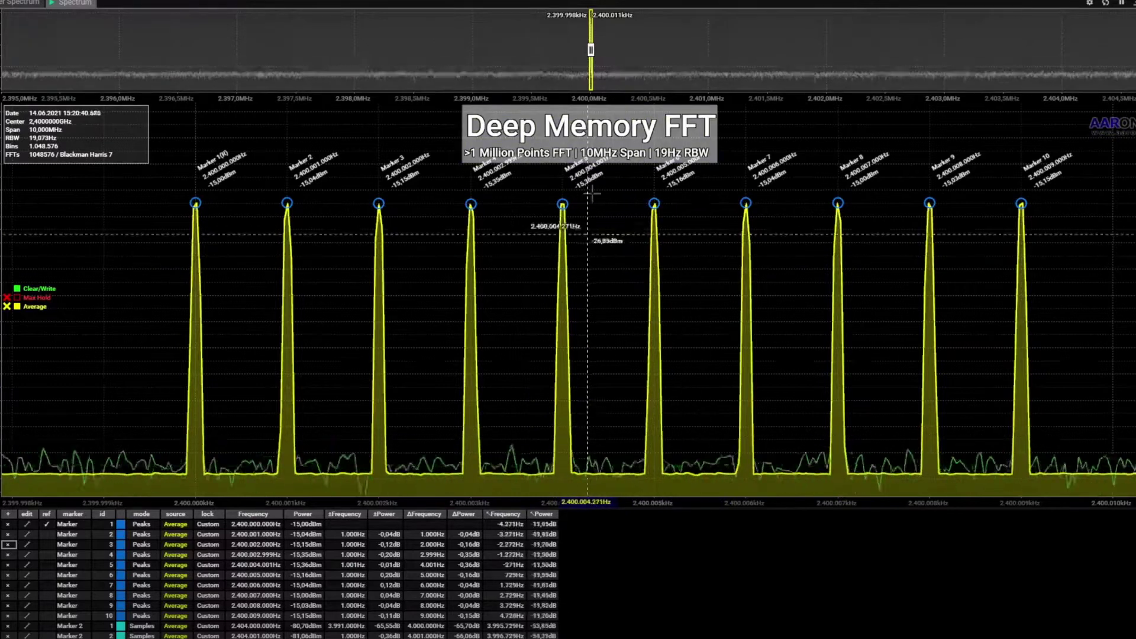
double_click(595, 78)
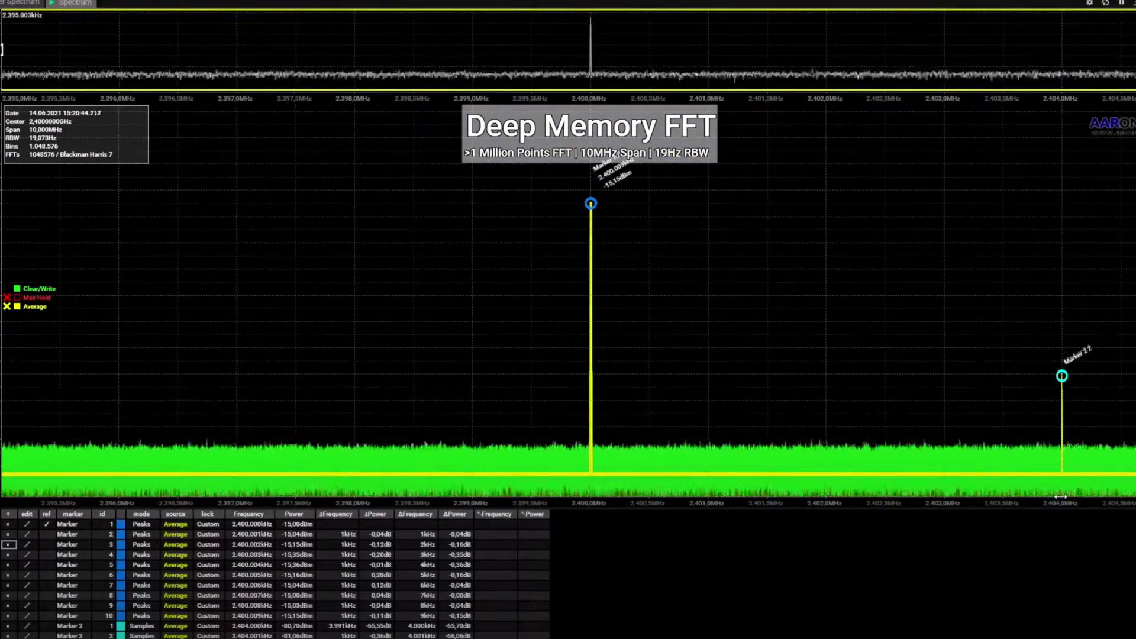
scroll(1071, 504, "up", 2)
scroll(1072, 503, "up", 2)
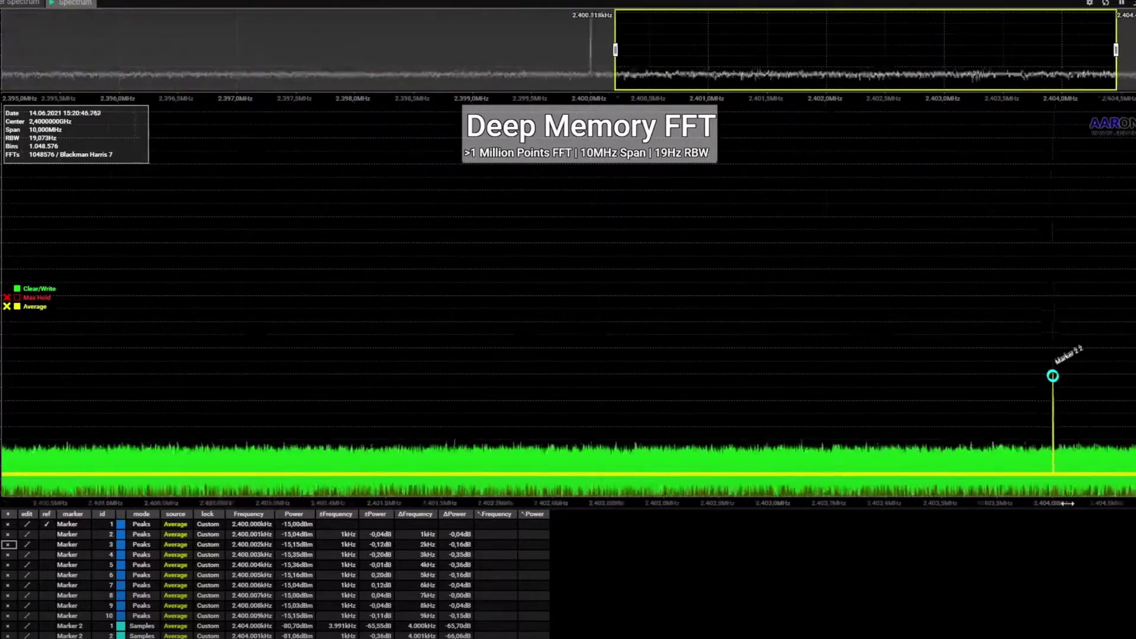
scroll(1065, 504, "up", 2)
scroll(1047, 503, "up", 2)
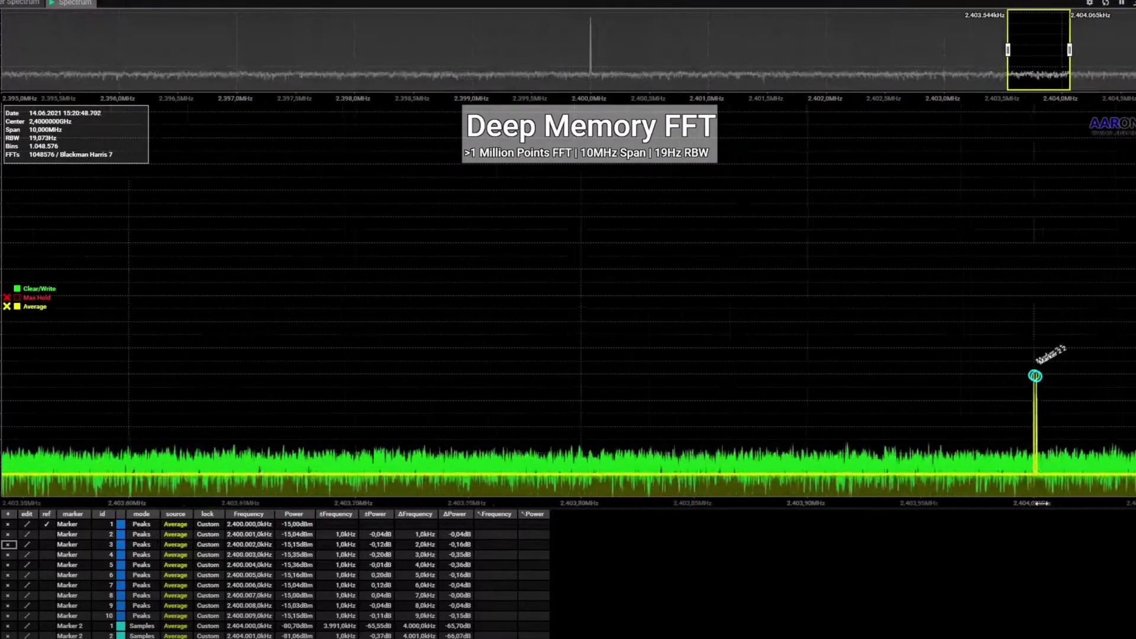
scroll(1029, 502, "up", 2)
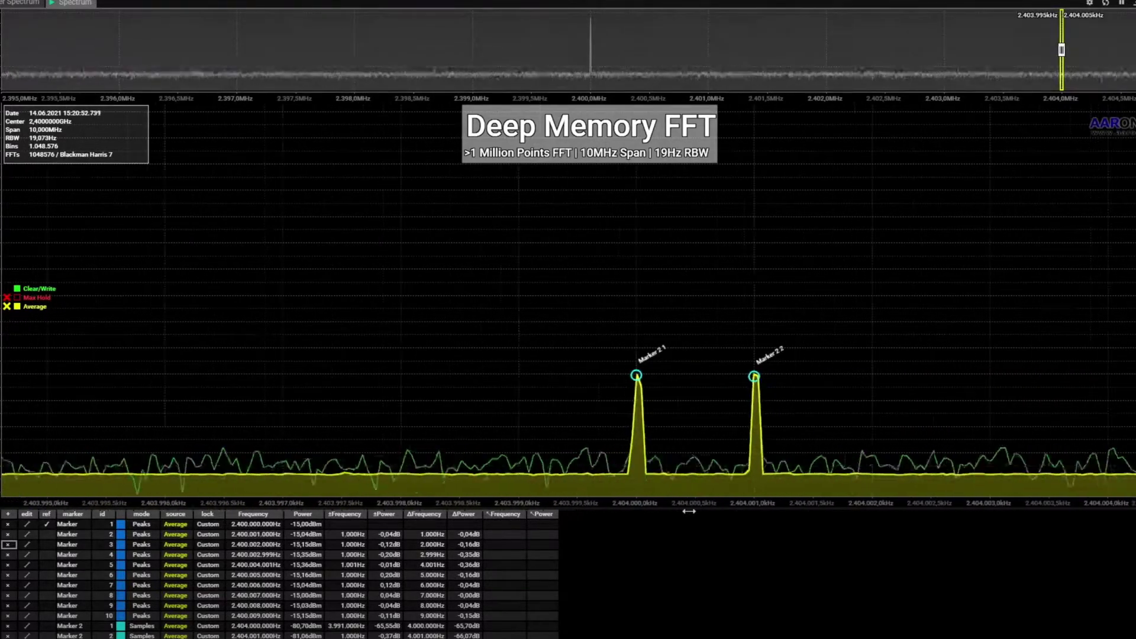
- Centre the two 2.404 GHz tones, take a delta reading between them, then restore full span
left_click_drag(688, 512, 627, 511)
left_click_drag(577, 315, 634, 417)
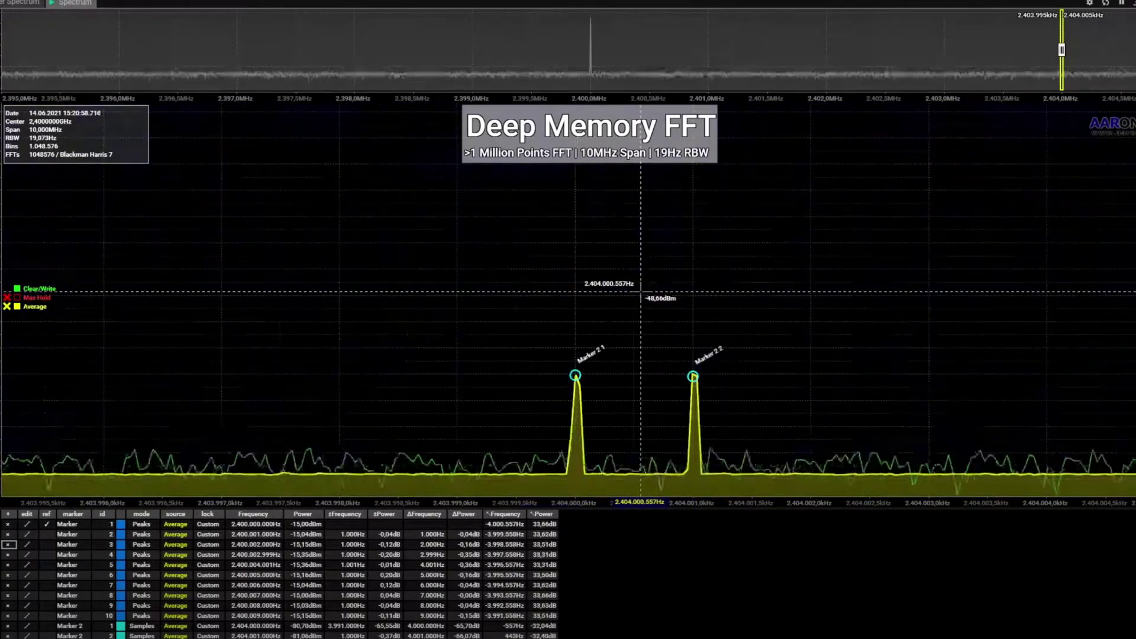
double_click(781, 59)
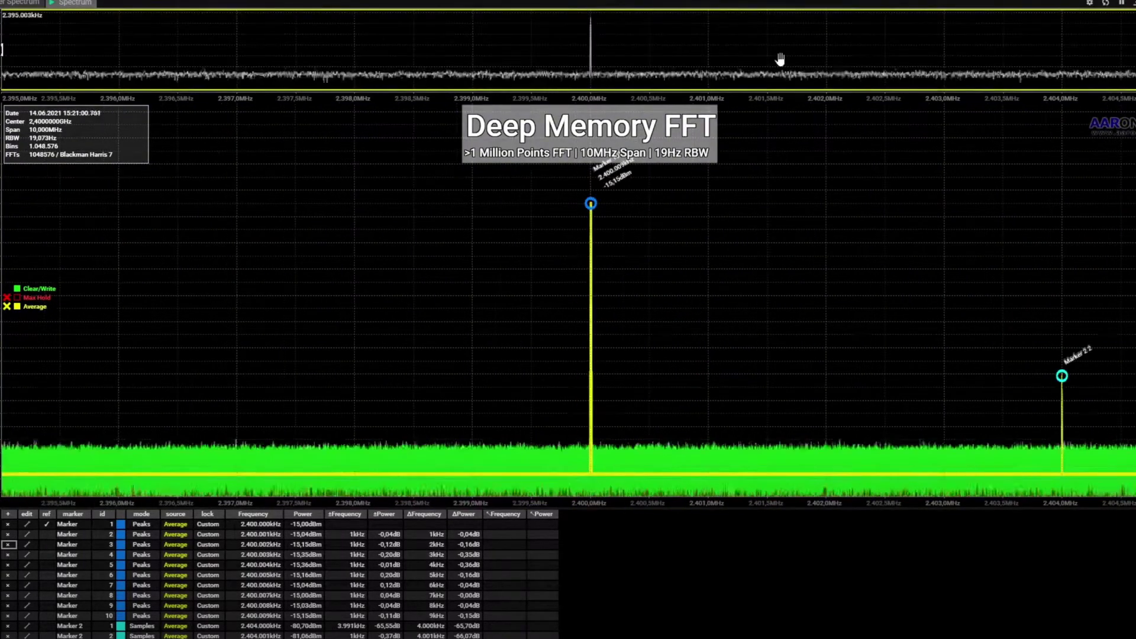